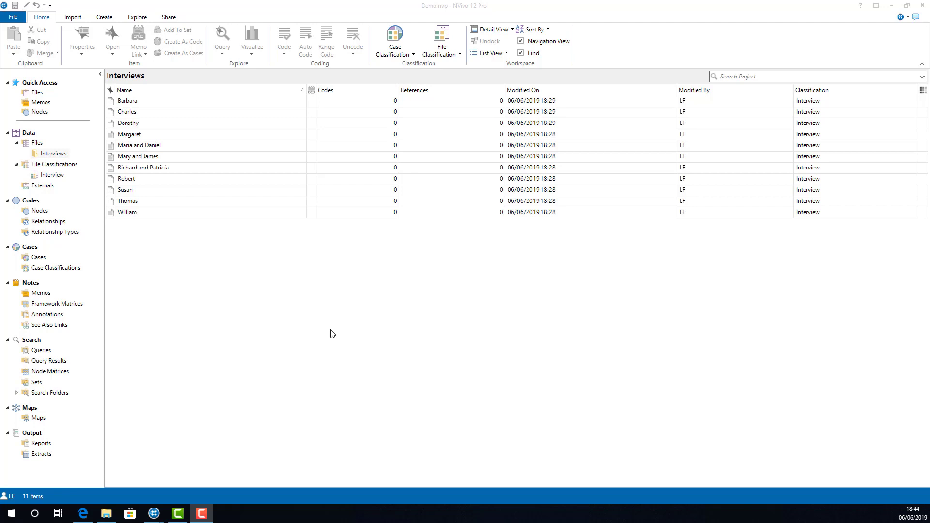
Step: Open the first interview in the list and create a new case named with that interviewee's first name
double_click(169, 100)
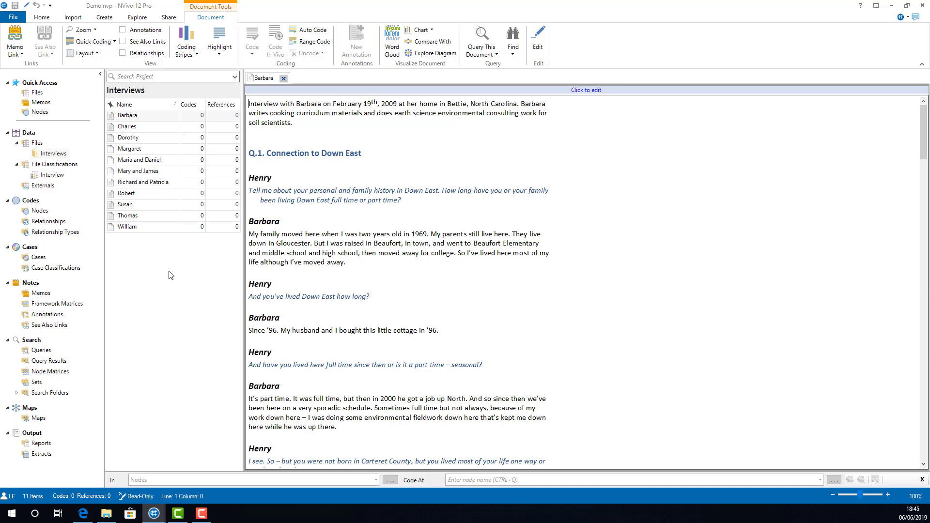
click(38, 257)
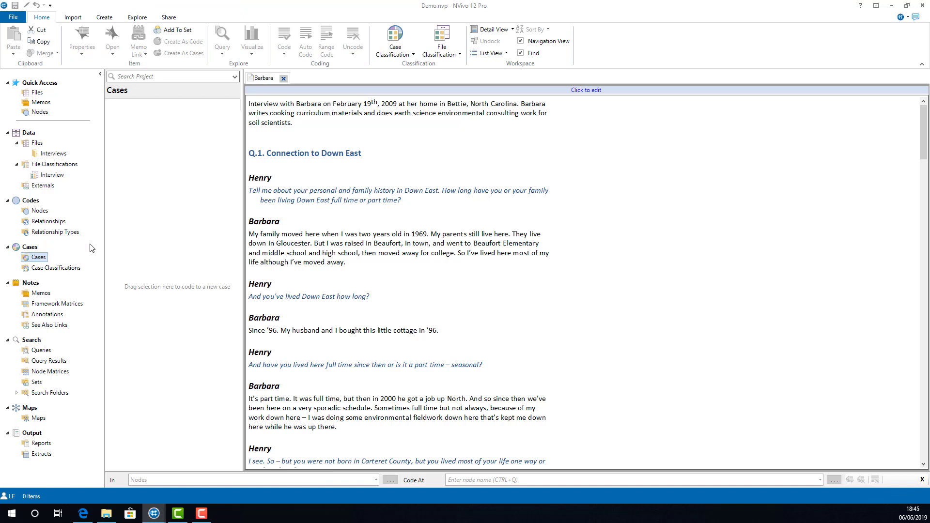
right_click(133, 219)
click(143, 224)
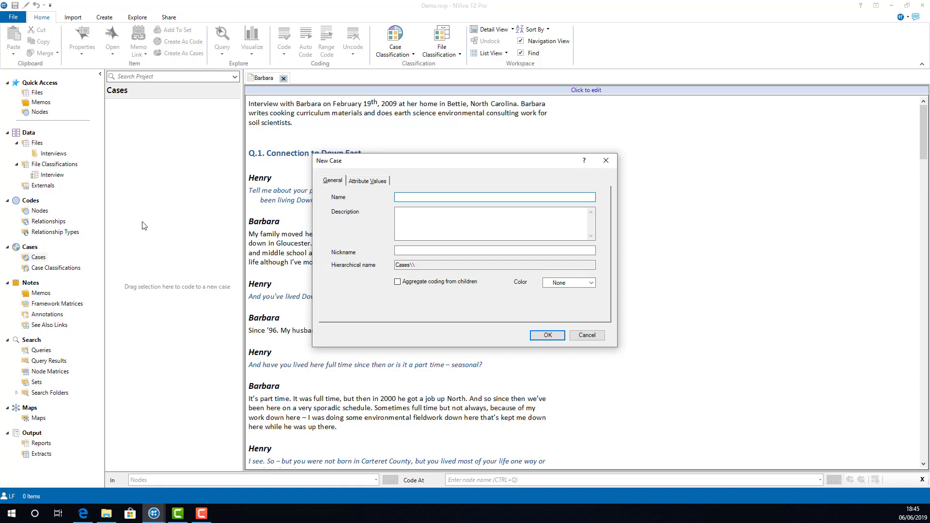
text(Barbara)
key(Return)
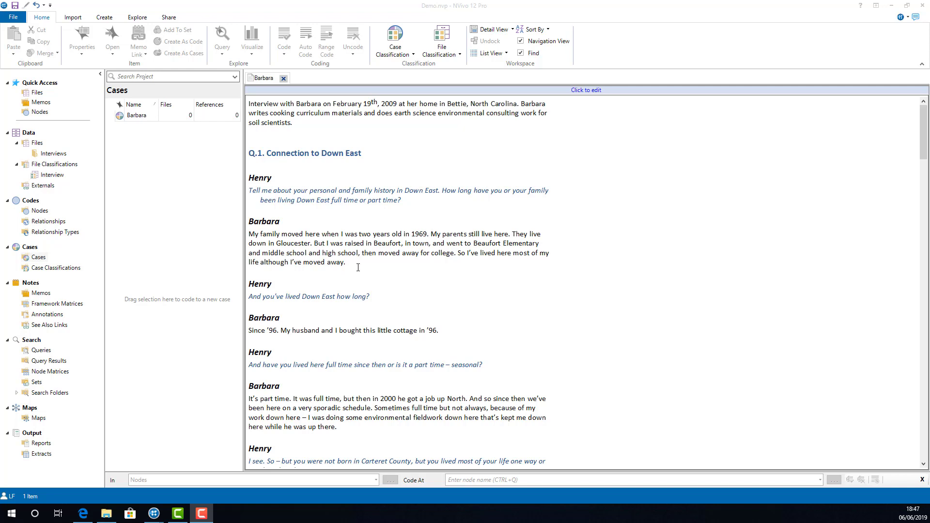
Step: Code the interviewee's first answer, starting "My family moved here when I was two years old", to the interviewee's case
drag(345, 262, 243, 235)
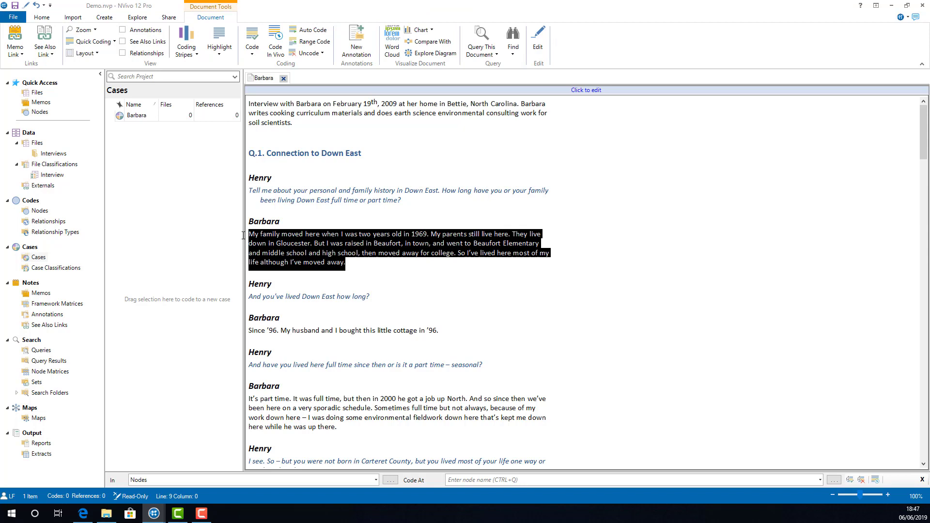
right_click(267, 237)
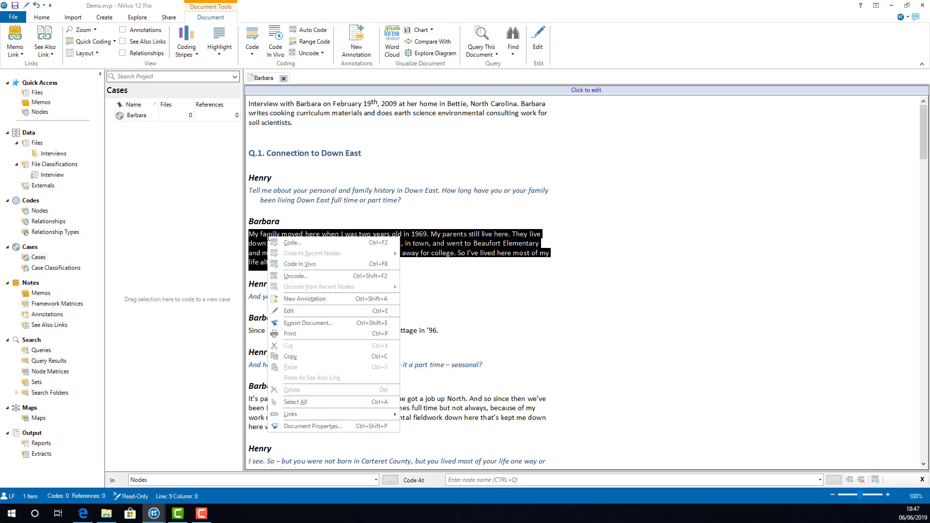
click(312, 241)
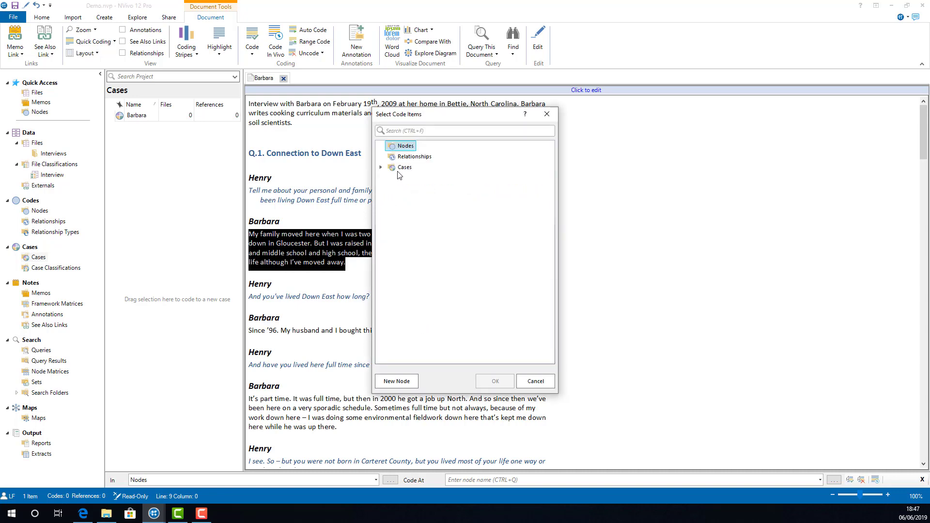
click(382, 167)
click(410, 178)
click(495, 381)
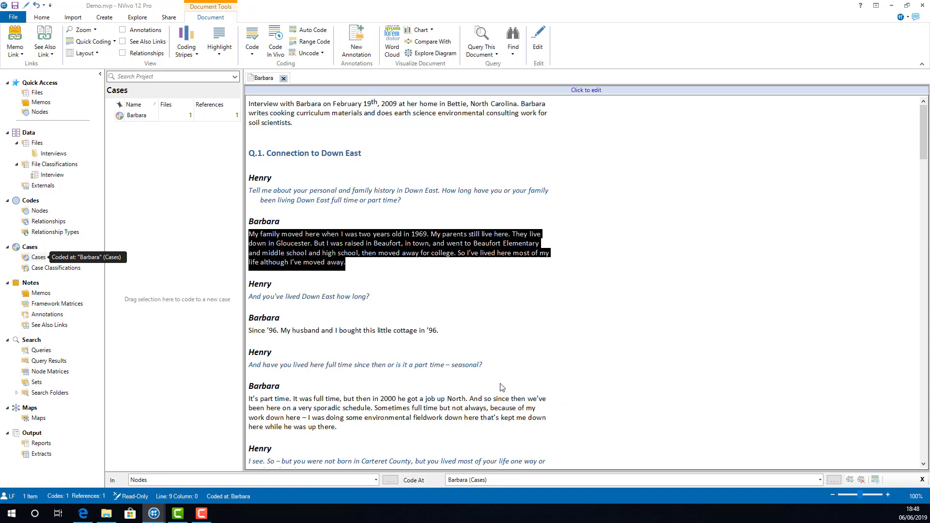
Step: Code the answers starting "Since '96" and "It's part time" to the recently used interviewee case
drag(464, 333, 246, 332)
right_click(272, 325)
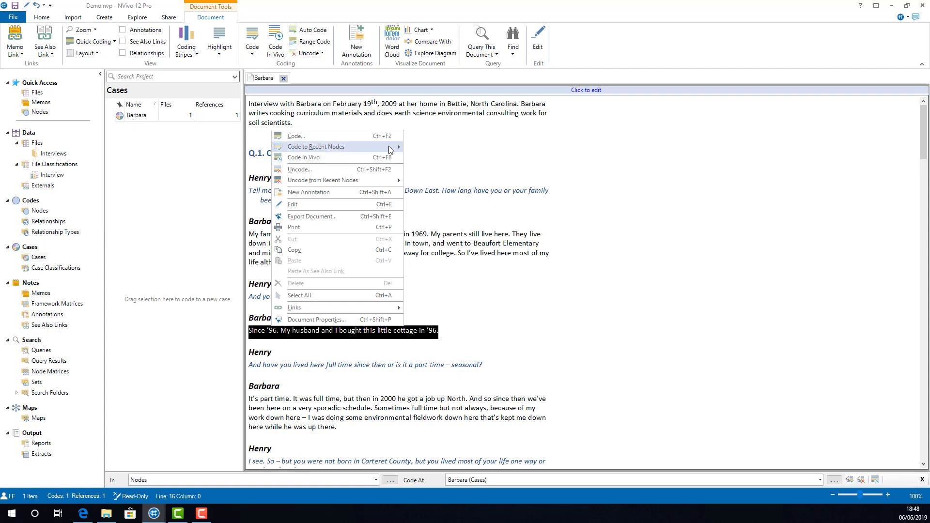
mouse_move(389, 146)
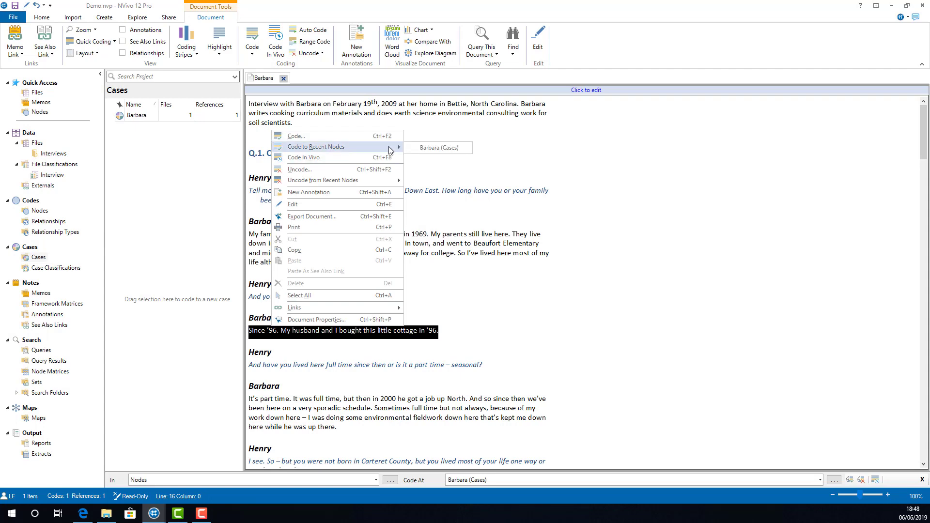
click(438, 148)
scroll(492, 394, down, 1)
drag(353, 390, 249, 359)
right_click(265, 359)
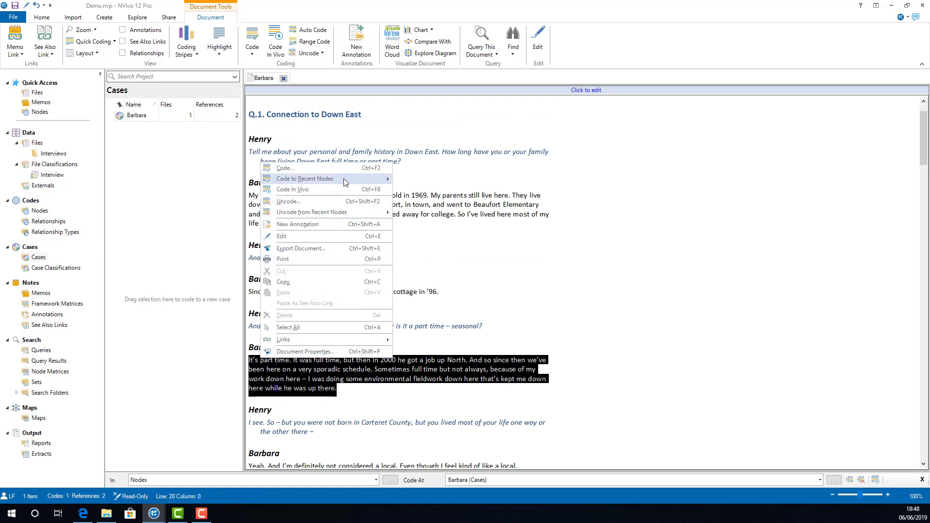
click(418, 179)
Step: Code the three answers starting "Yeah. And I'm definitely not", "At that time I thought" and "I think it is just how distinct" to the case
scroll(383, 233, down, 3)
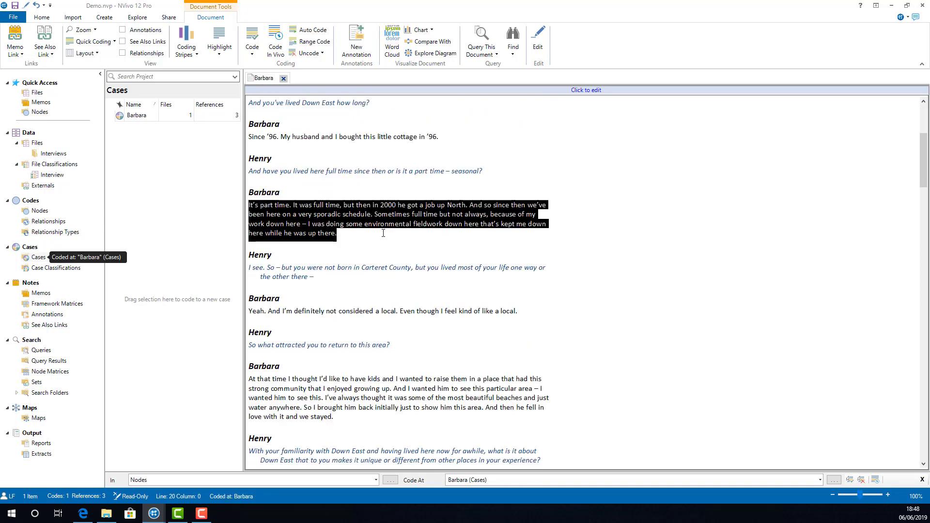
drag(516, 311, 145, 117)
scroll(339, 291, down, 3)
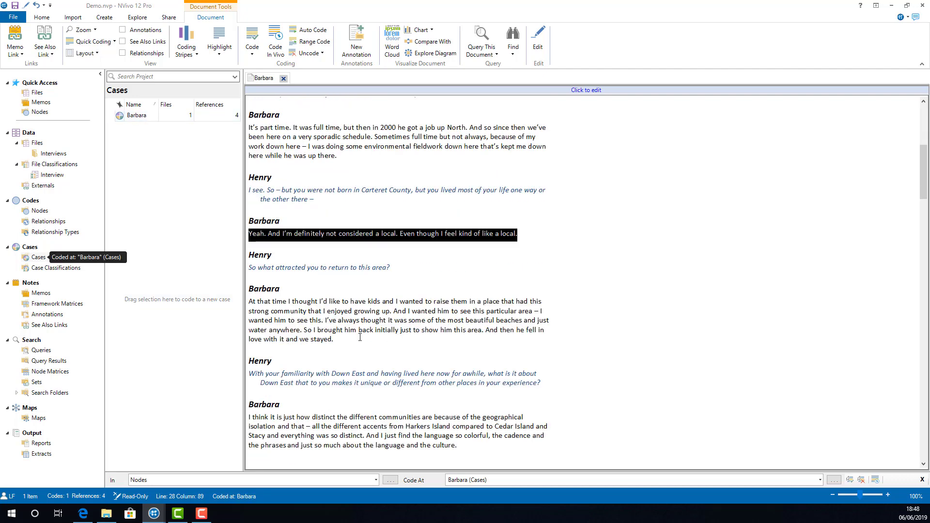
drag(333, 340, 185, 116)
scroll(354, 289, down, 3)
drag(461, 369, 184, 117)
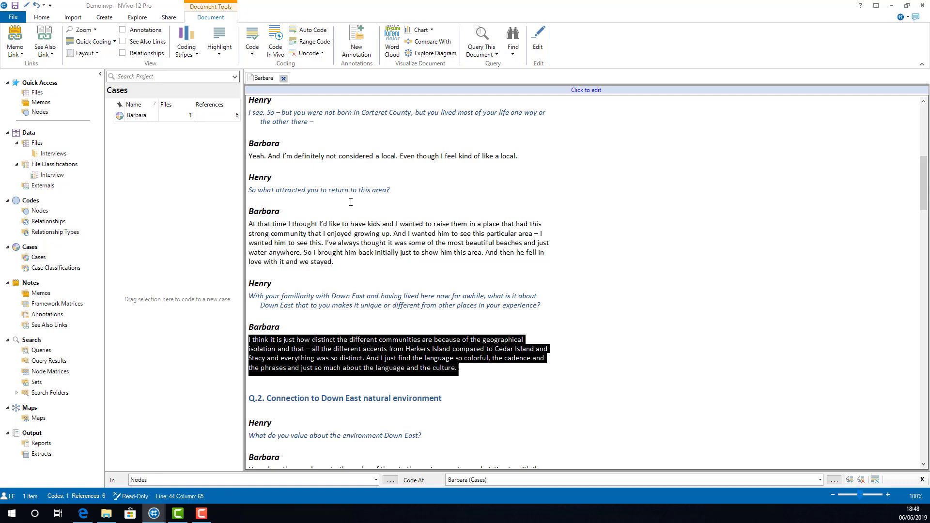
Step: Open the interviewee's case to examine its coded references and compare them with the interview transcript
click(160, 116)
double_click(160, 117)
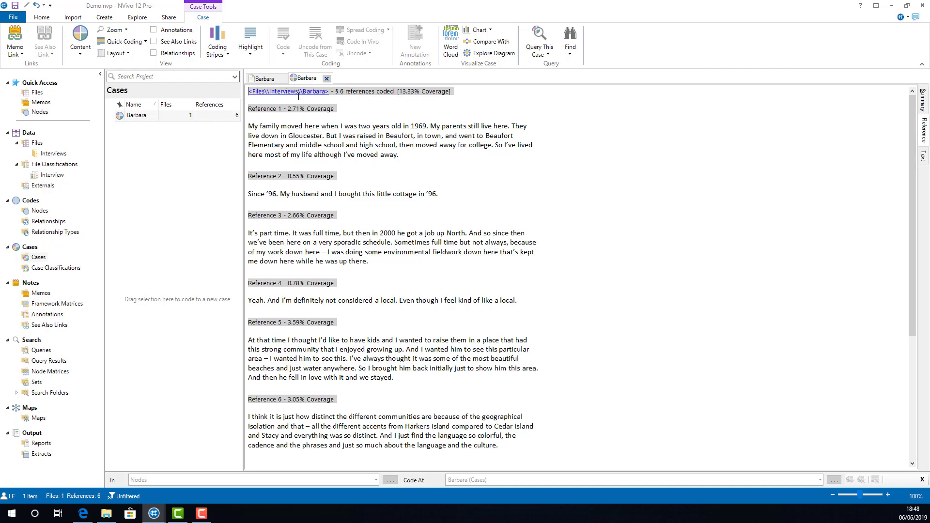
click(265, 78)
click(281, 145)
scroll(327, 214, up, 6)
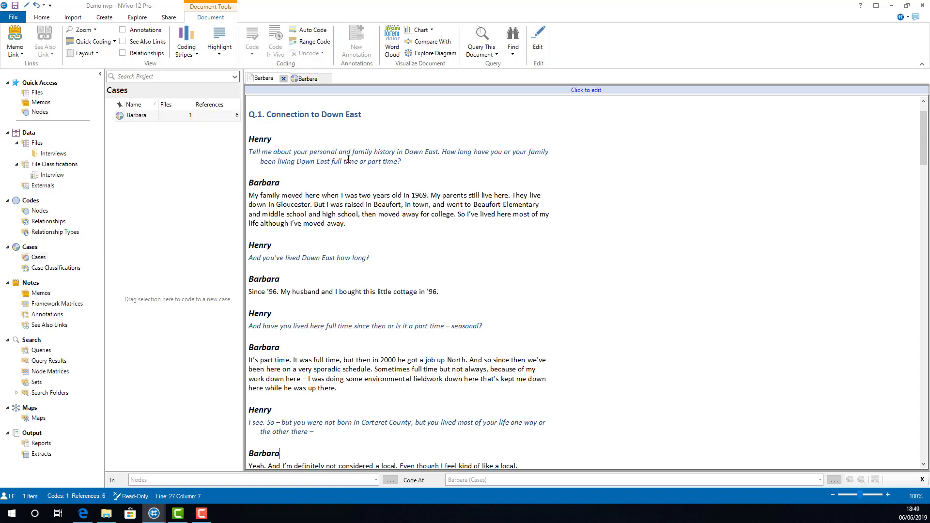
click(312, 80)
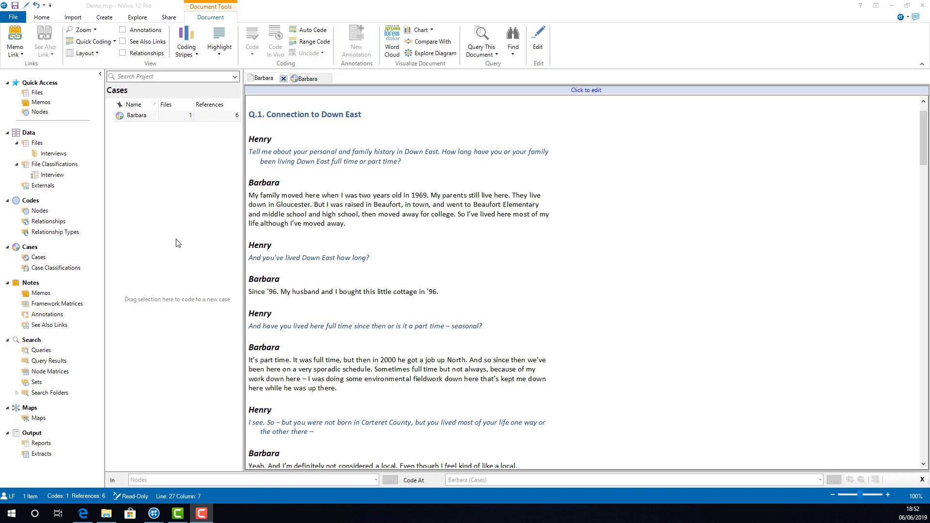
Step: Show coding stripes for all coding in the transcript, widen the stripes area and highlight the passages coded to the case
click(196, 51)
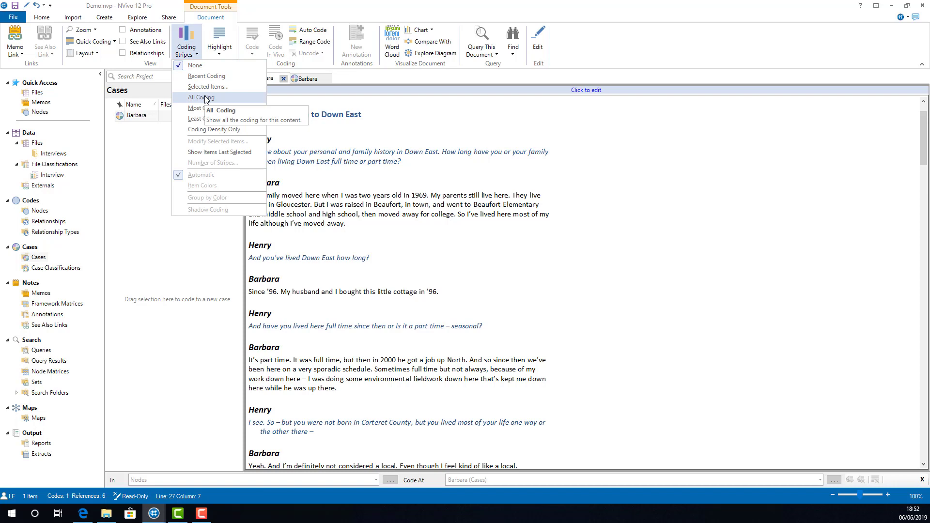
click(234, 97)
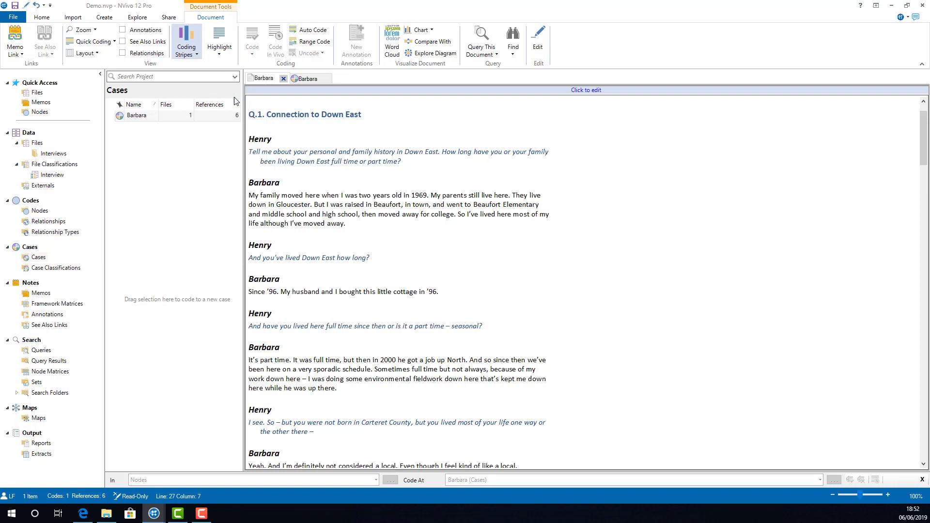
drag(837, 255, 578, 254)
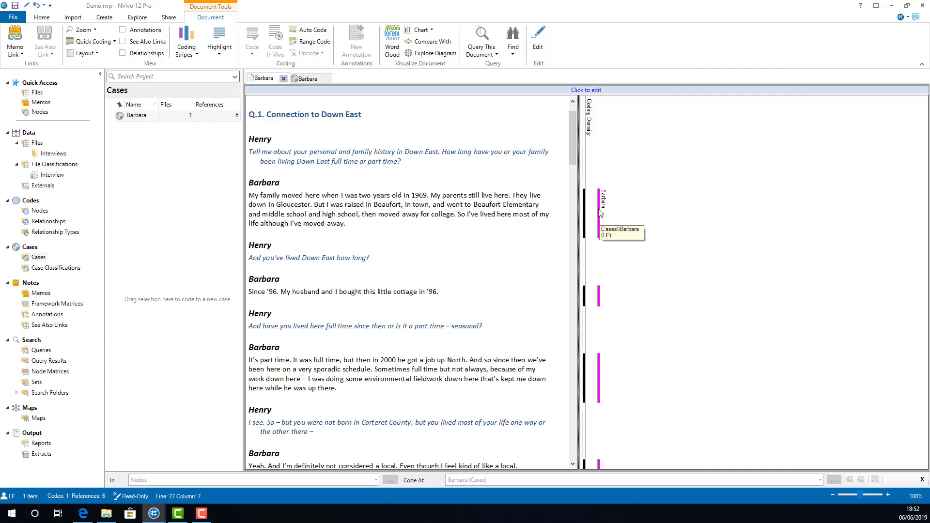
click(600, 214)
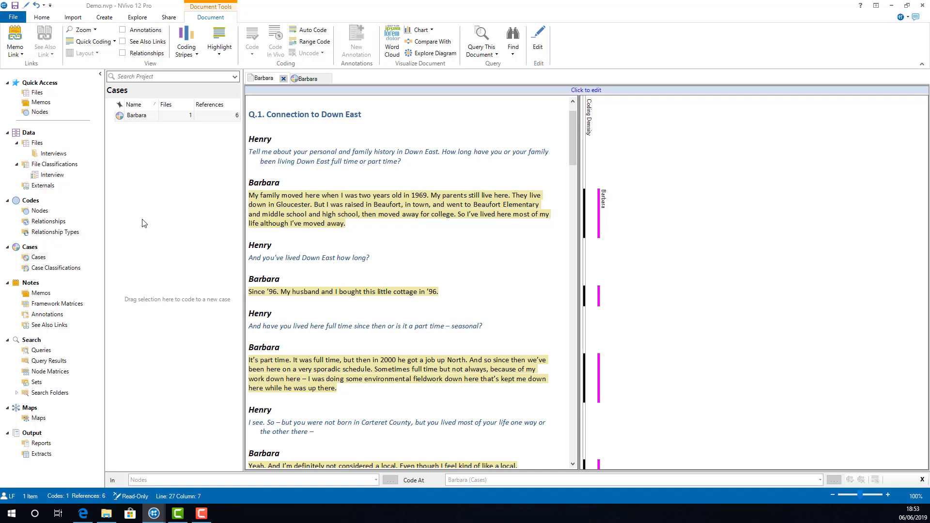
Step: Create a new case classification named Person
click(58, 268)
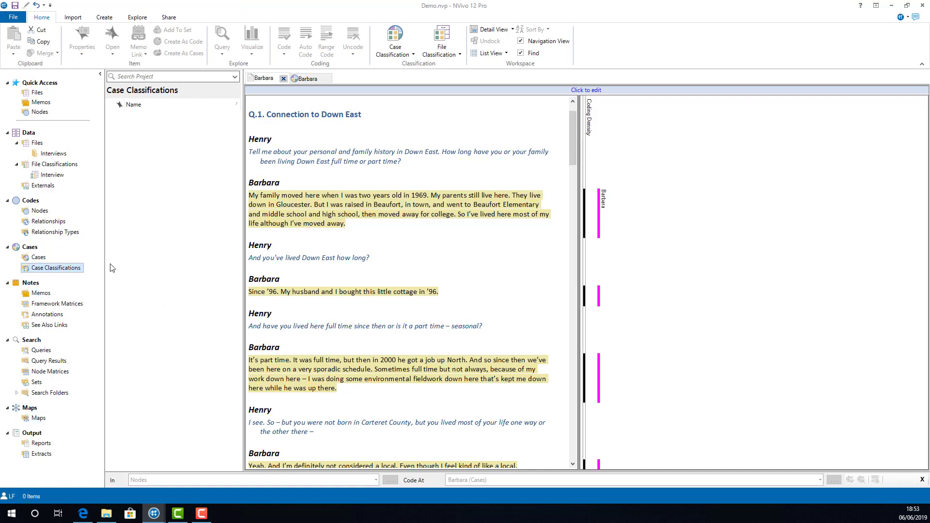
right_click(160, 219)
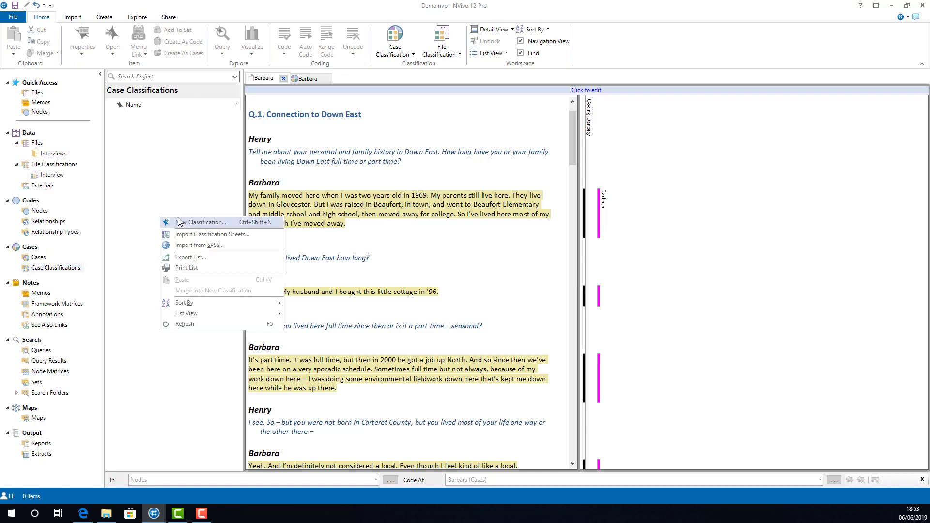
click(179, 222)
text(Person)
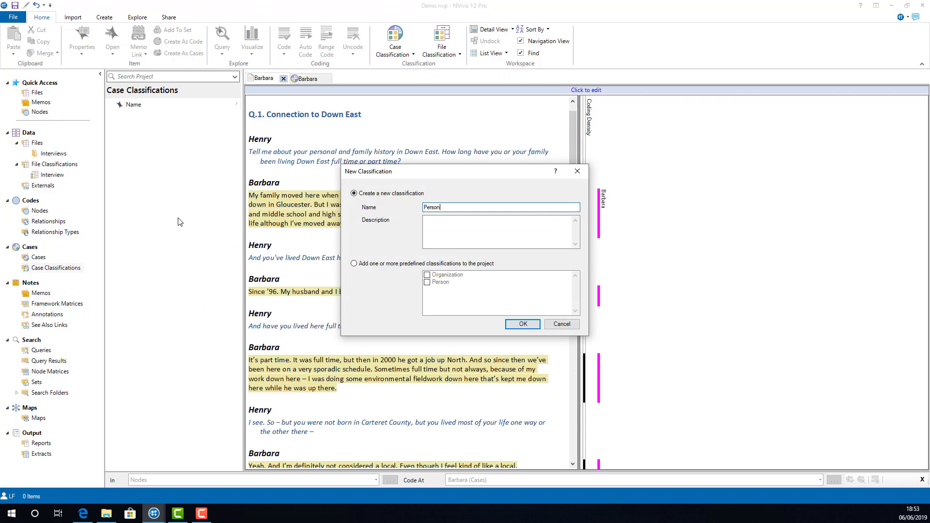
key(Return)
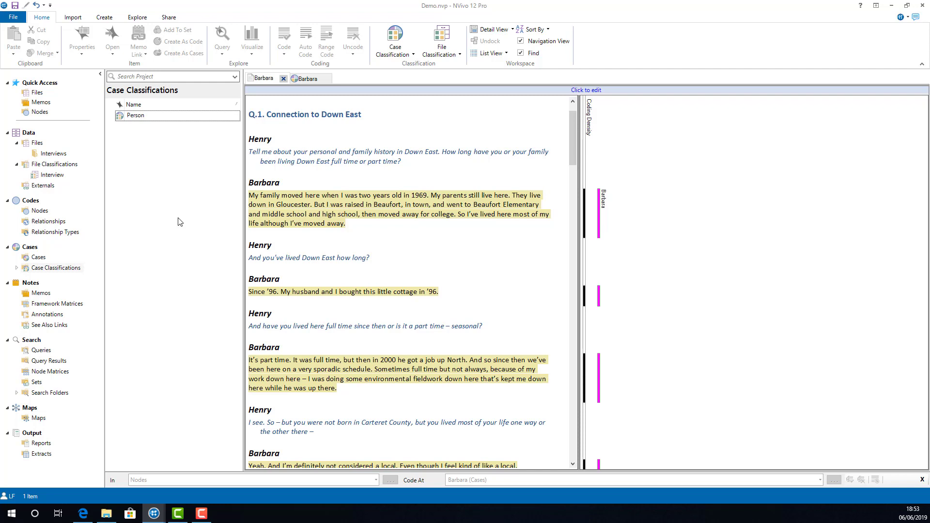
Step: Add a text attribute named Gender to the Person classification with the values Male, Female and Other
click(173, 117)
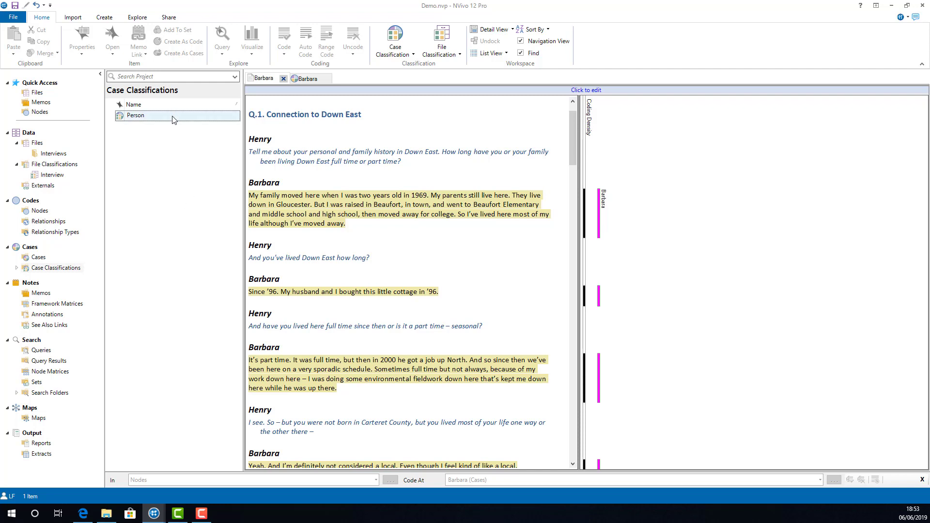
right_click(173, 118)
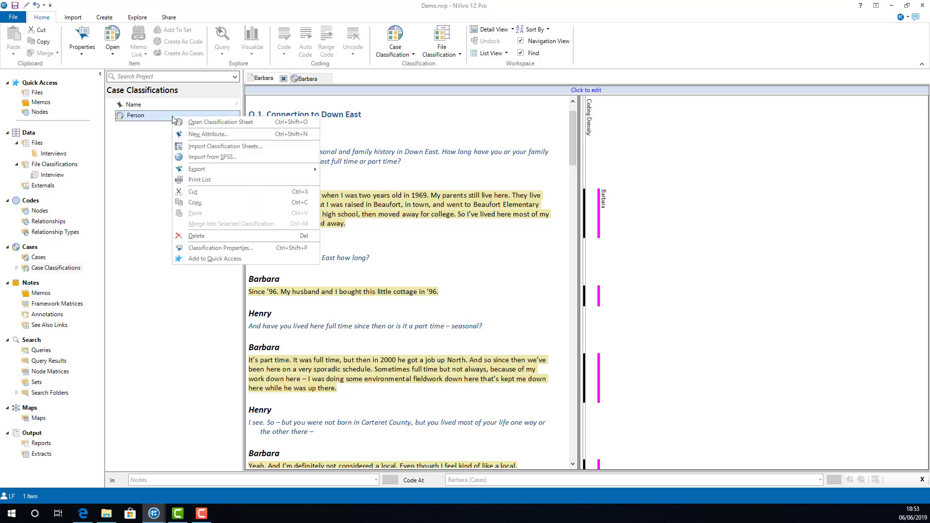
click(230, 136)
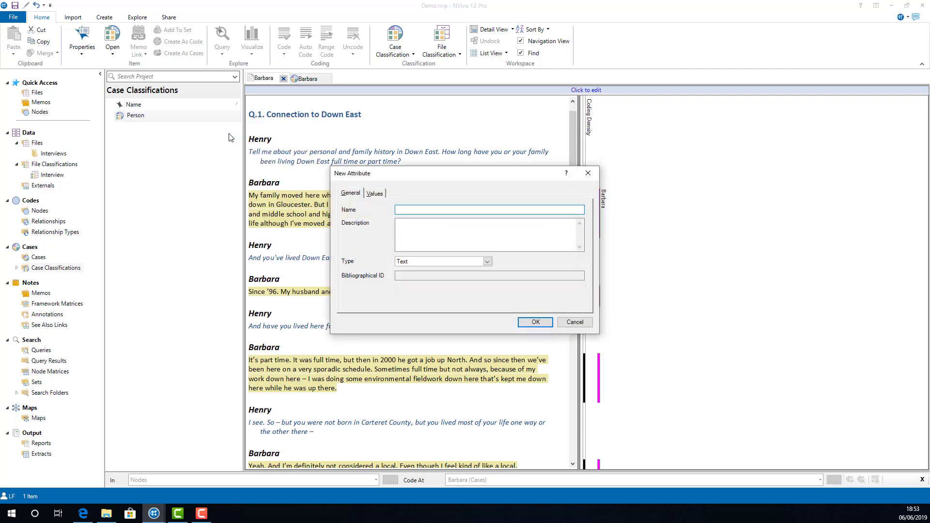
text(Gender)
click(376, 193)
click(372, 305)
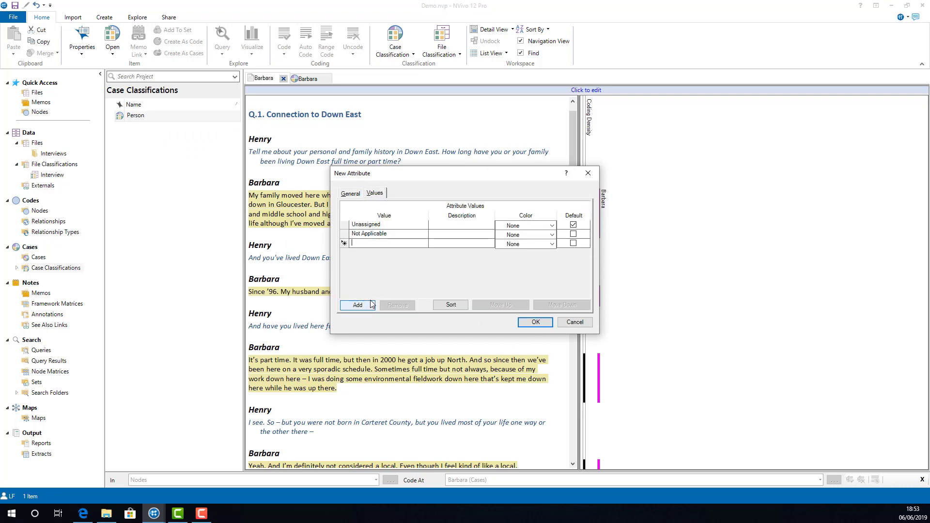
text(Male)
click(373, 305)
text(Female)
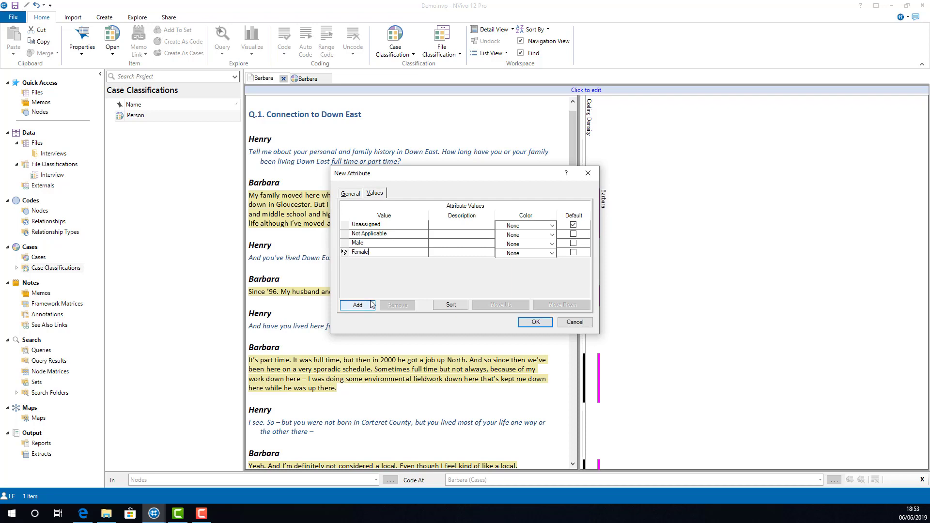
click(372, 304)
text(Other)
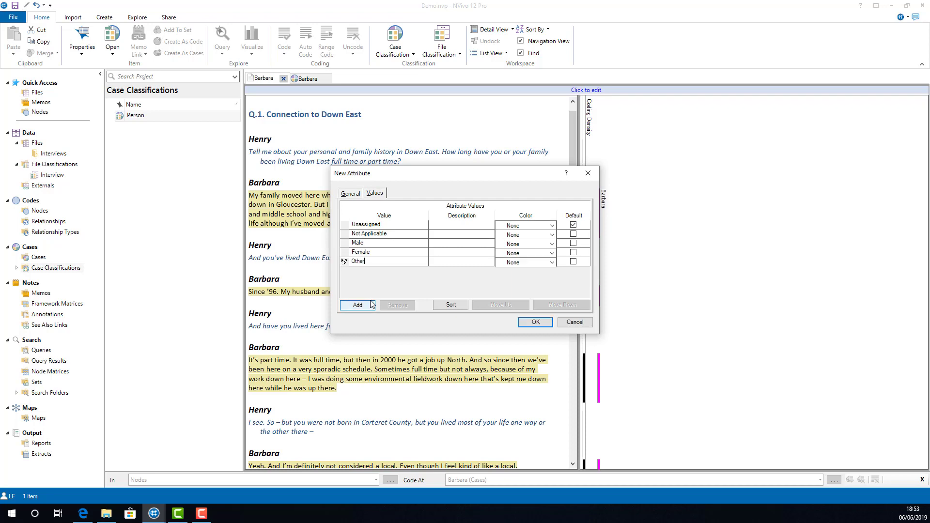
click(532, 323)
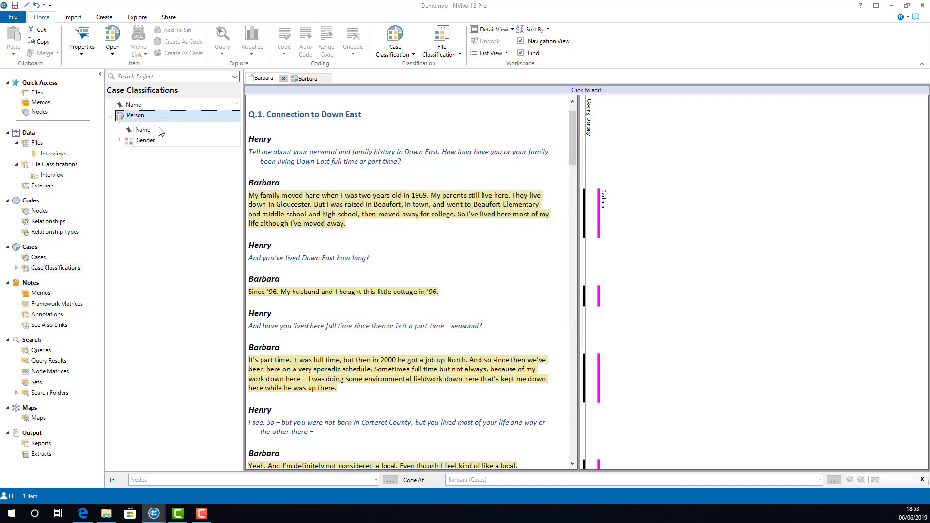
Step: Assign the Person classification to the interviewee's case in the list of cases
click(38, 258)
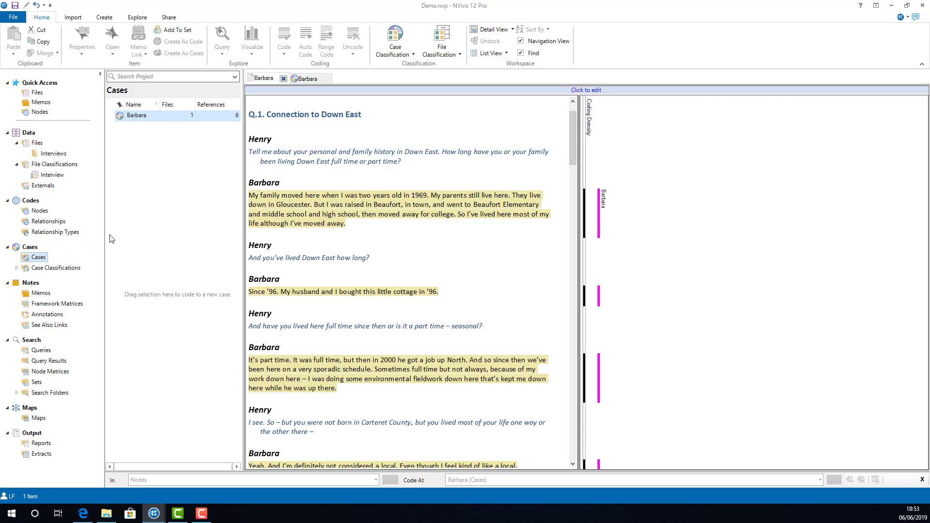
right_click(148, 119)
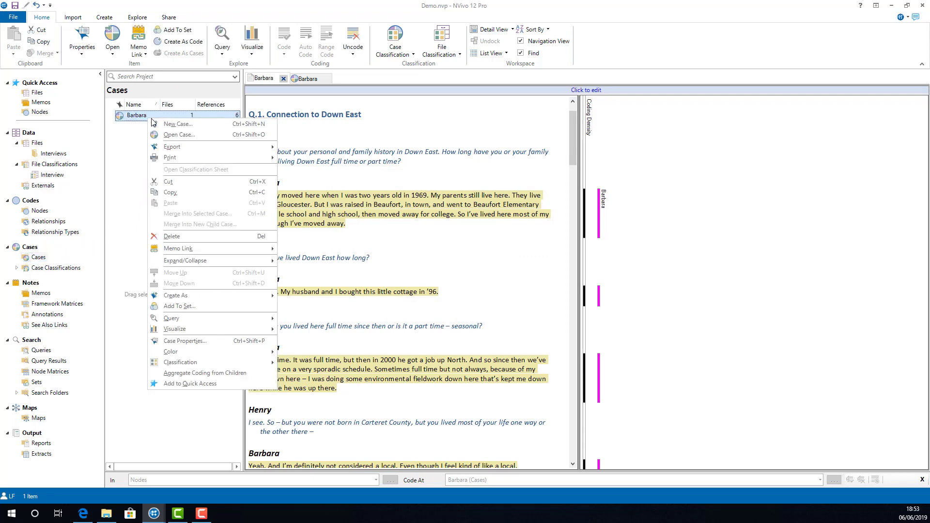
mouse_move(184, 367)
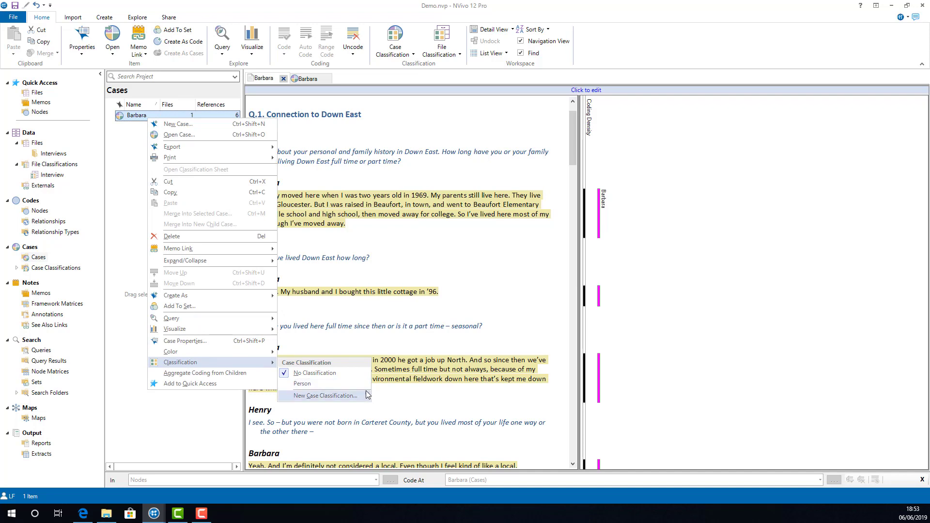
click(358, 384)
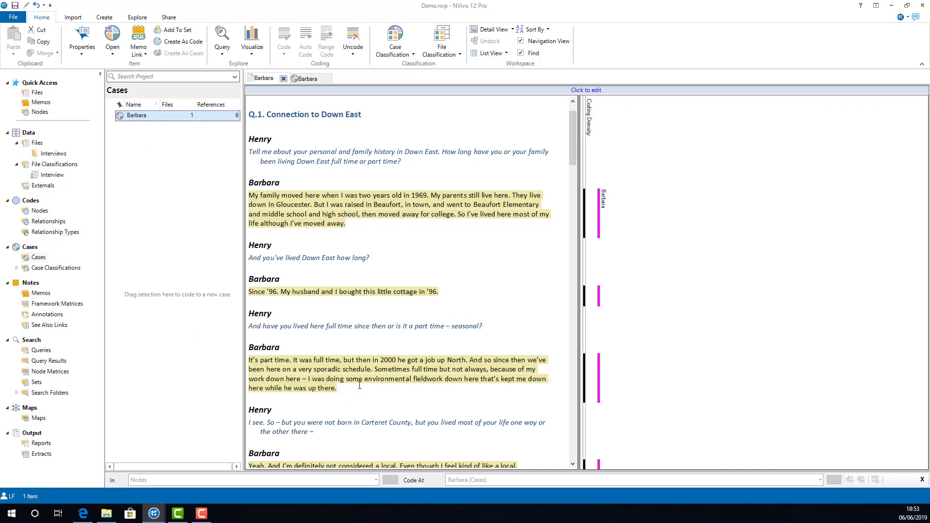
Step: Set the Gender attribute of the interviewee's case to Female in the case properties
right_click(186, 118)
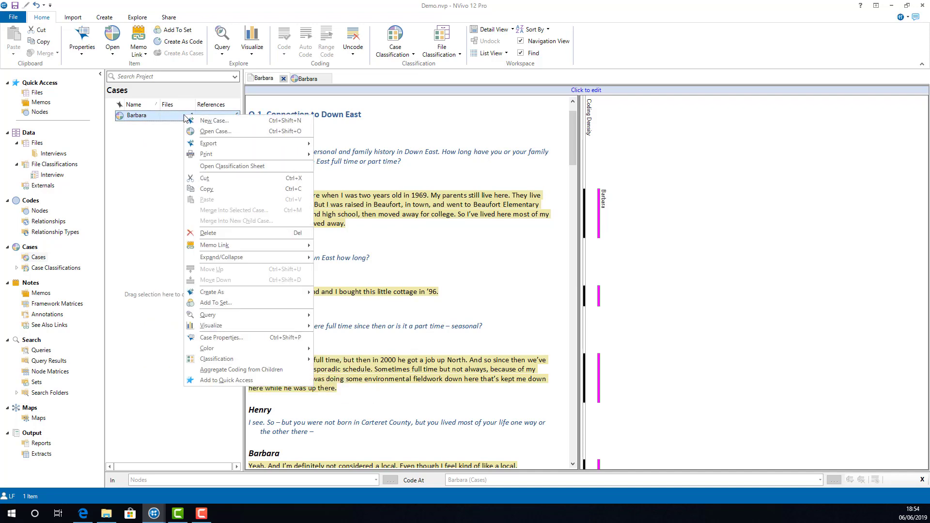
click(228, 338)
click(356, 182)
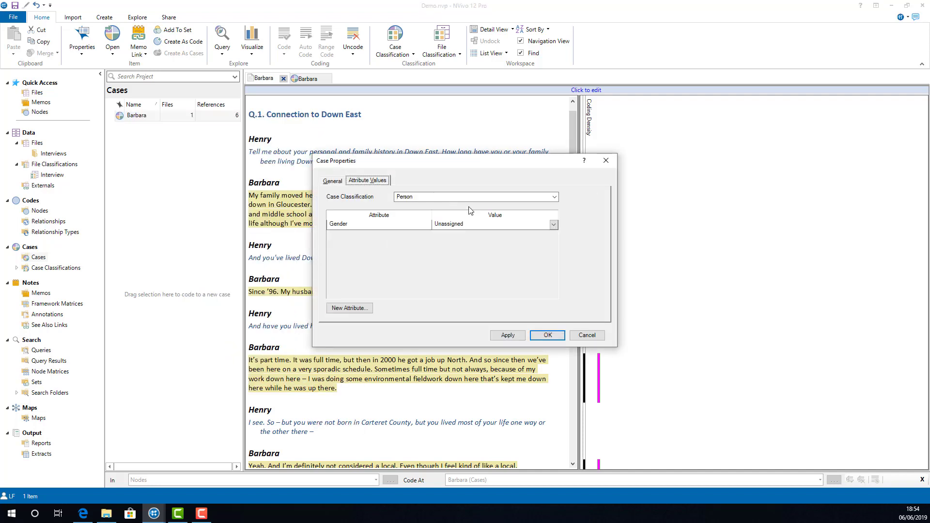
click(554, 225)
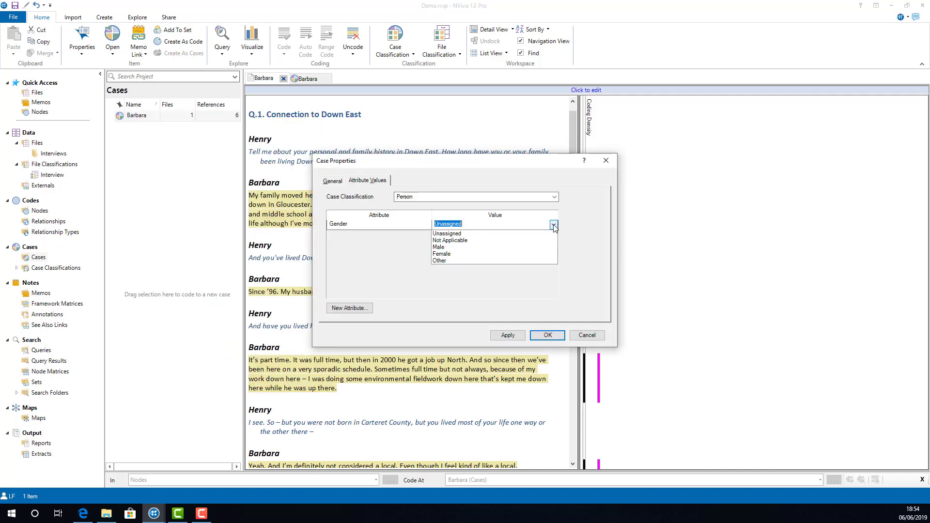
click(492, 254)
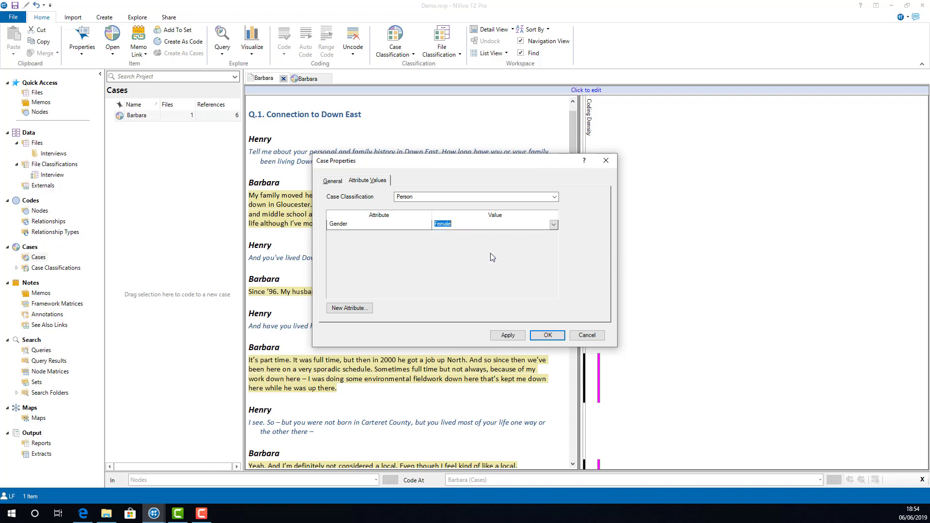
click(540, 336)
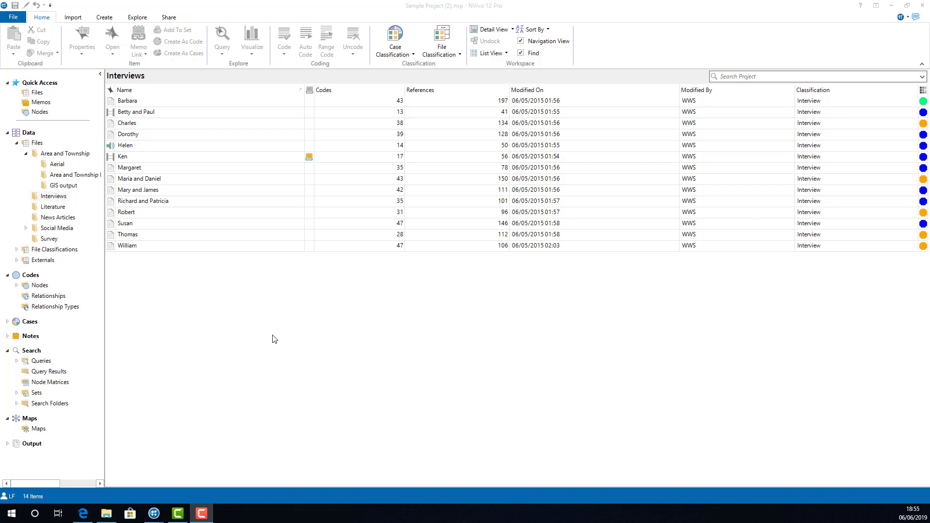
Step: Open the Person case classification sheet in the sample project and examine the attribute values across all its cases
click(397, 49)
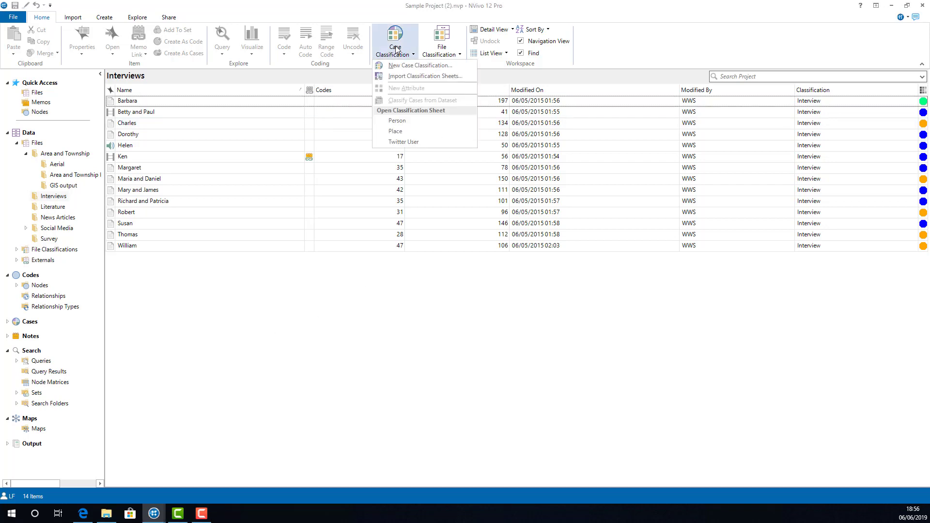
click(418, 127)
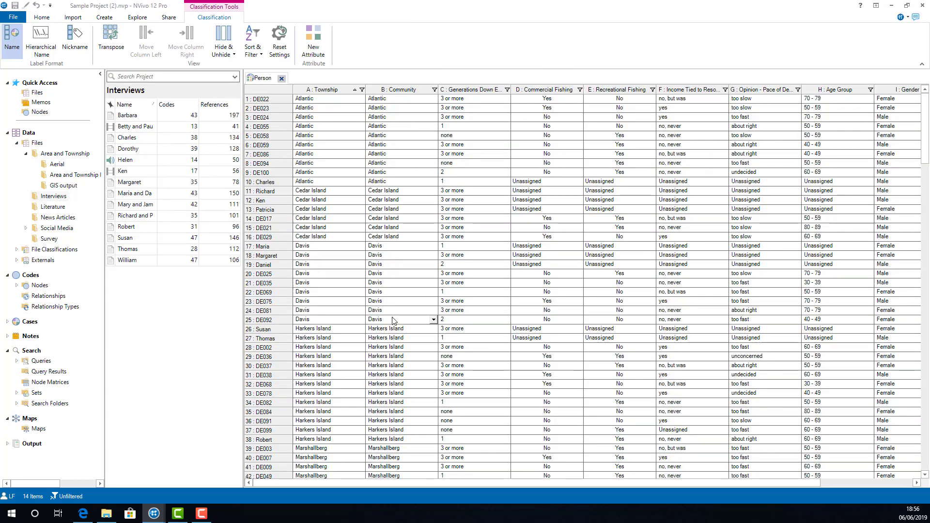
scroll(478, 294, down, 1)
scroll(478, 294, down, 20)
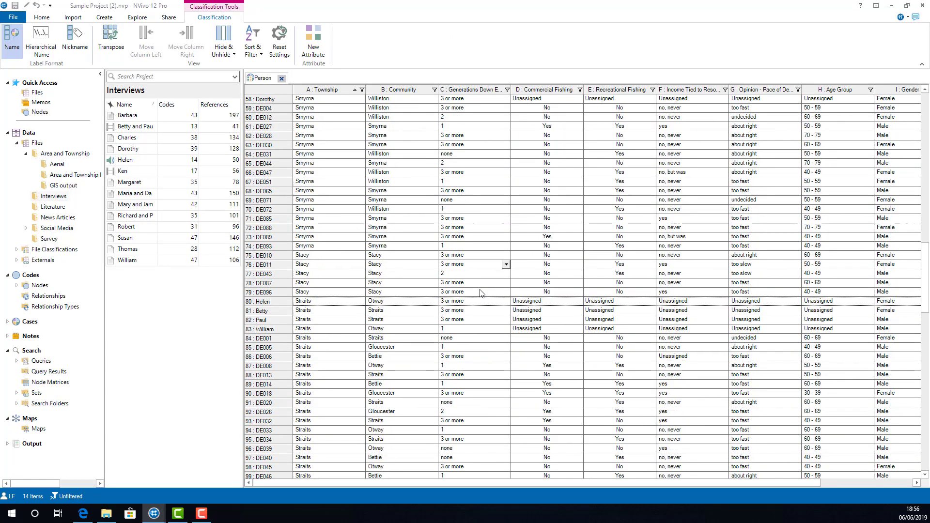
scroll(481, 293, up, 4)
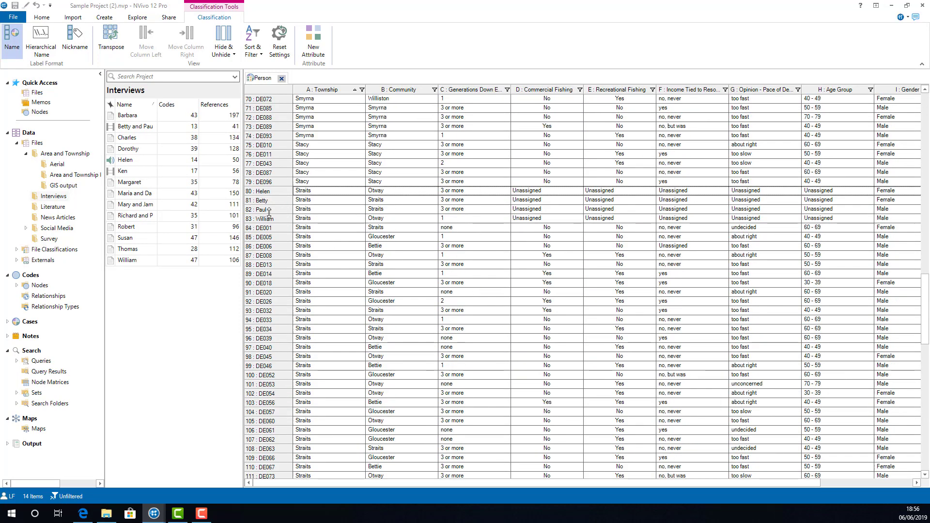
scroll(361, 274, down, 3)
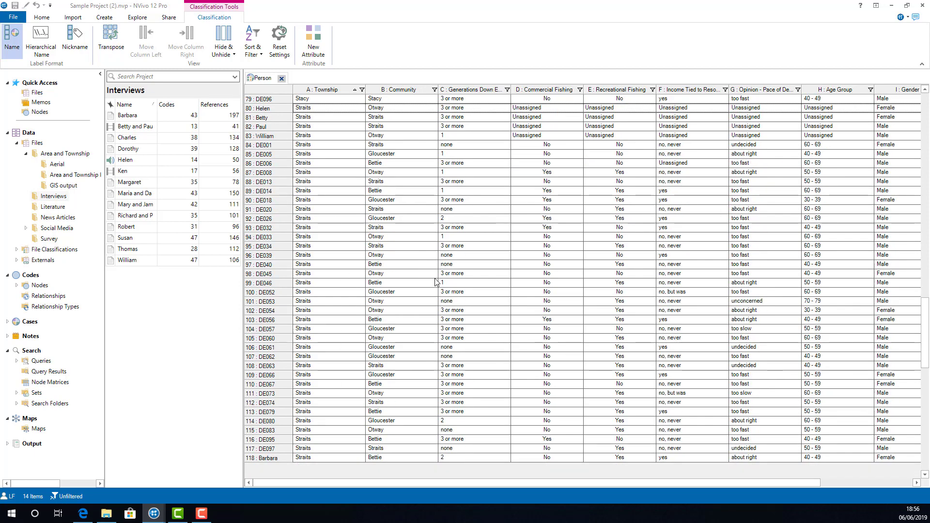
scroll(433, 285, up, 8)
scroll(434, 284, up, 18)
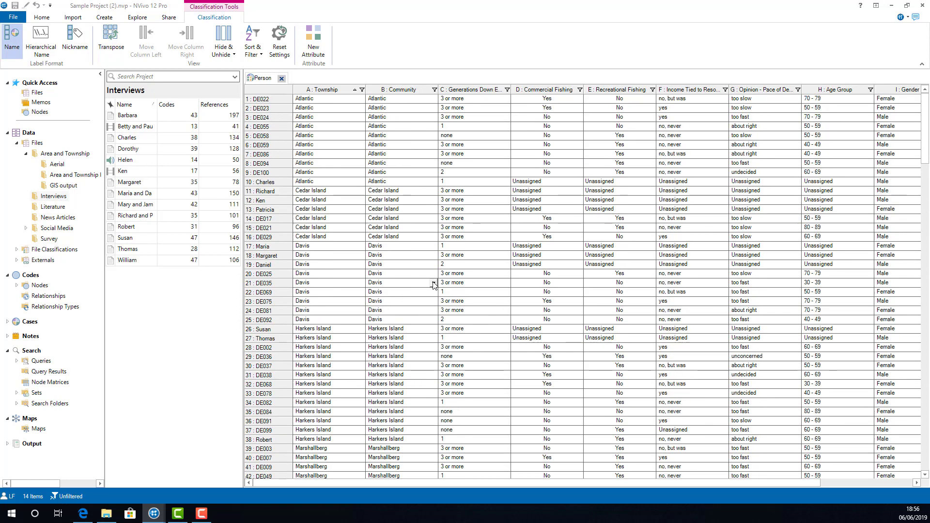